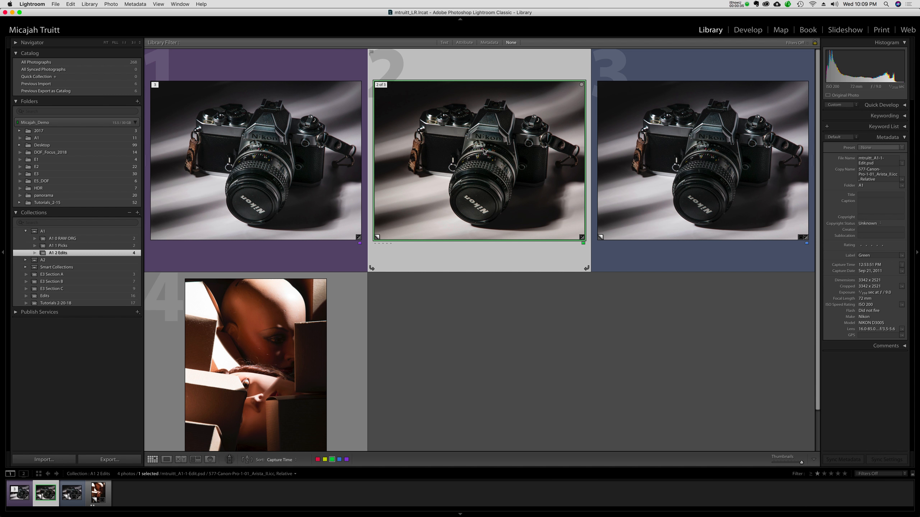
- Send a copy of the green-labelled camera photo with Lightroom adjustments to Photoshop using the Print Tiff AdobeRGB 8 bit preset
right_click(482, 148)
mouse_move(511, 226)
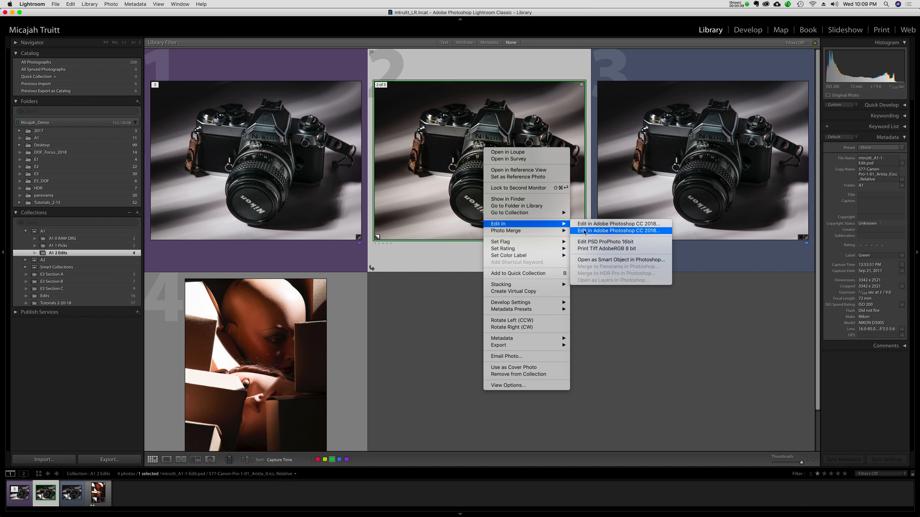
left_click(599, 249)
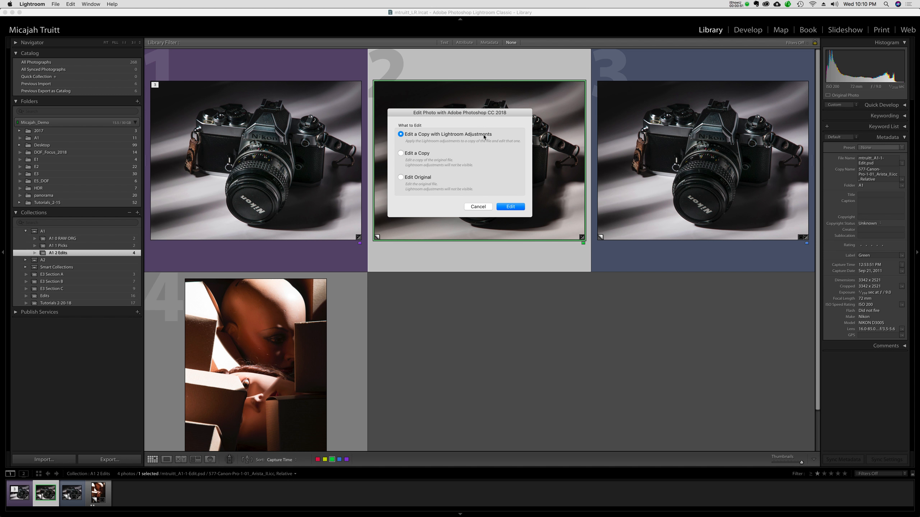
left_click(517, 207)
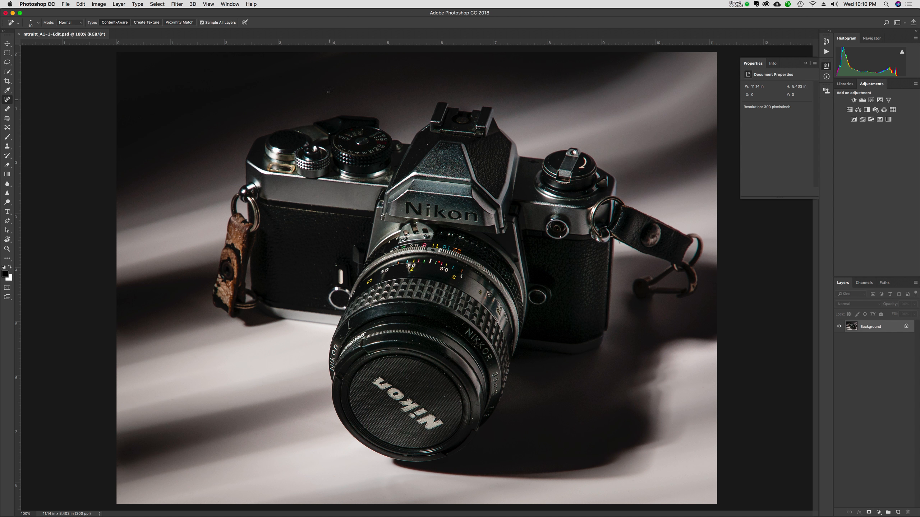
- Resize the image to a width of 10 inches at 300 pixels/inch with resampling enabled
left_click(101, 5)
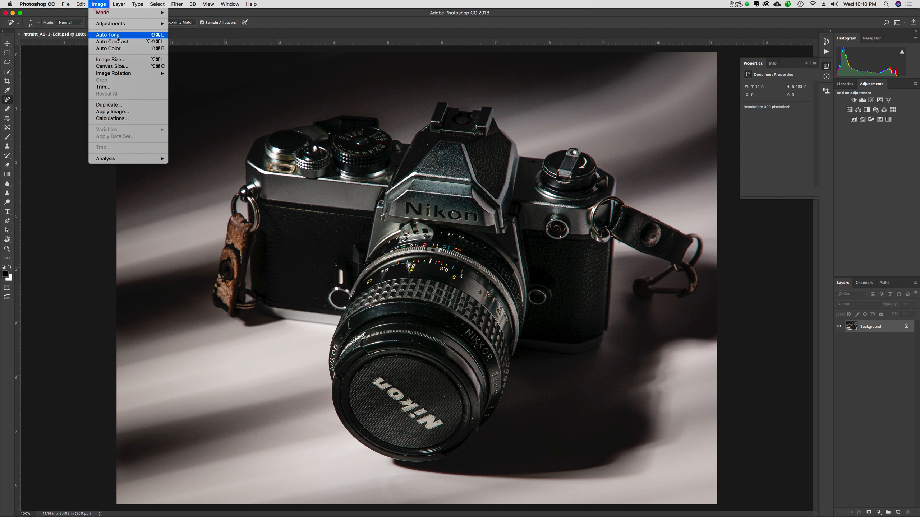
left_click(122, 60)
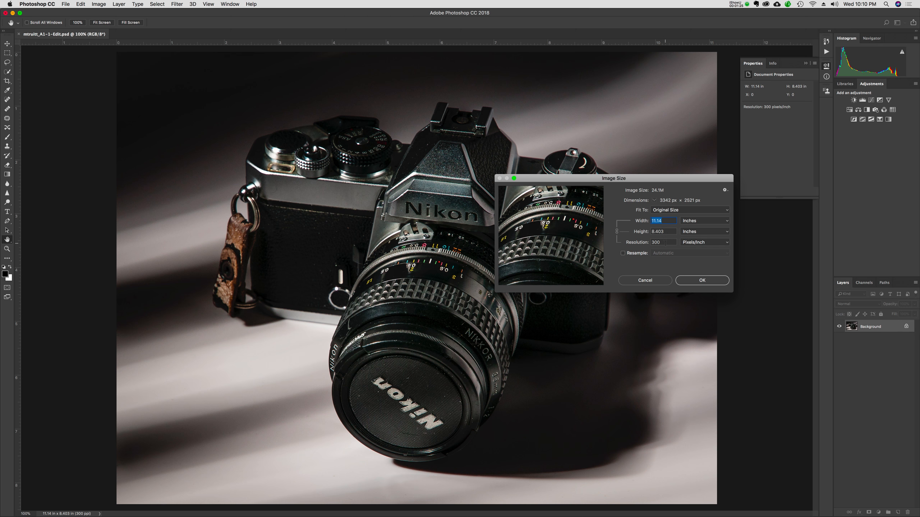
left_click(623, 253)
type("10")
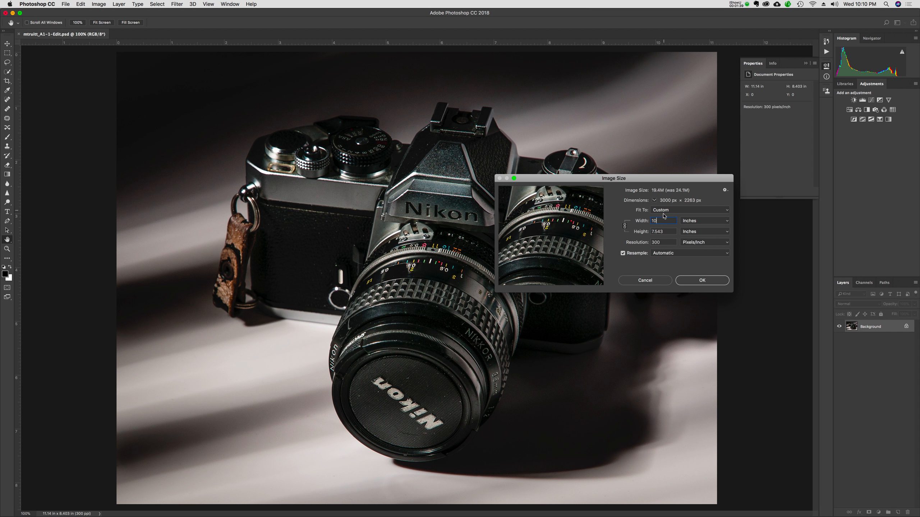
left_click(693, 284)
key("j")
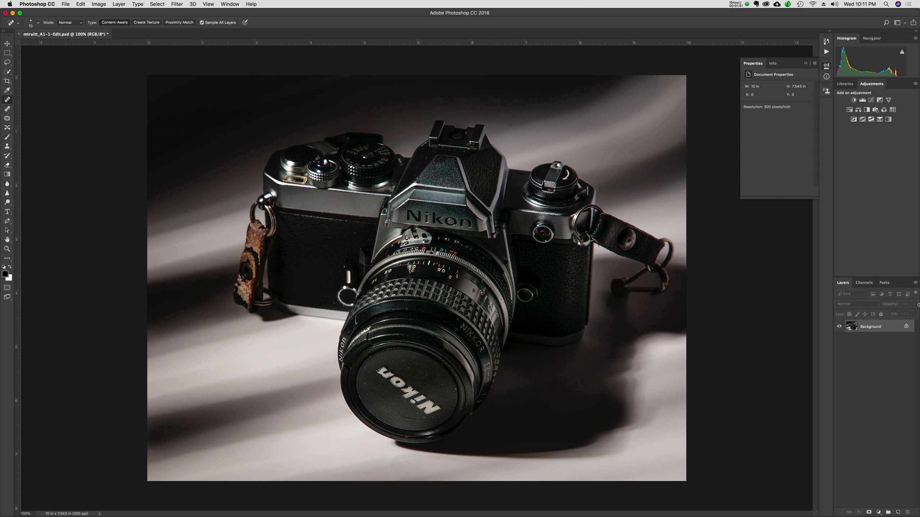
- Duplicate the Background layer and name the copy High Pass Filter
left_click(883, 329)
key("super+j")
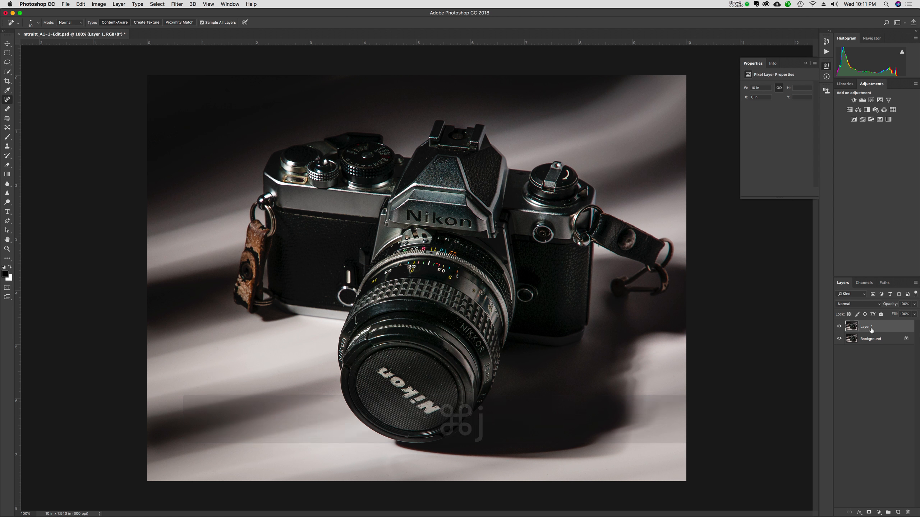
double_click(871, 328)
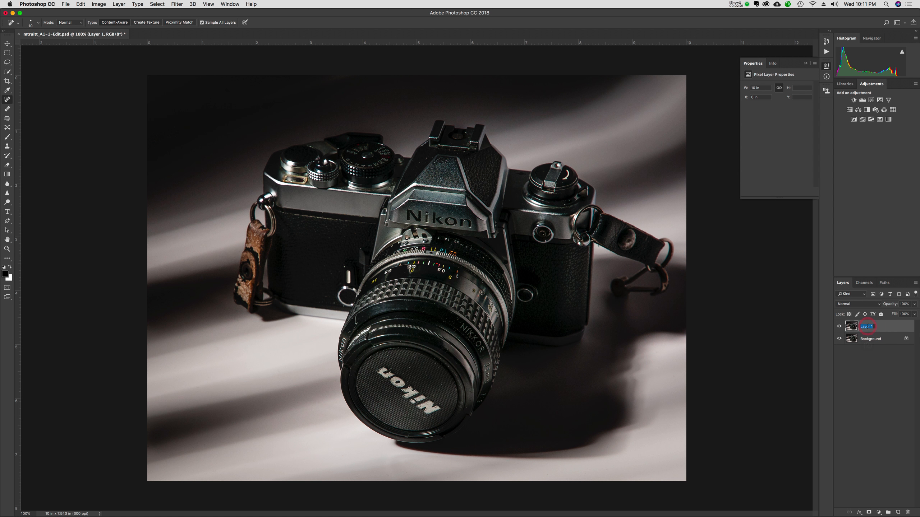
type("High Pas")
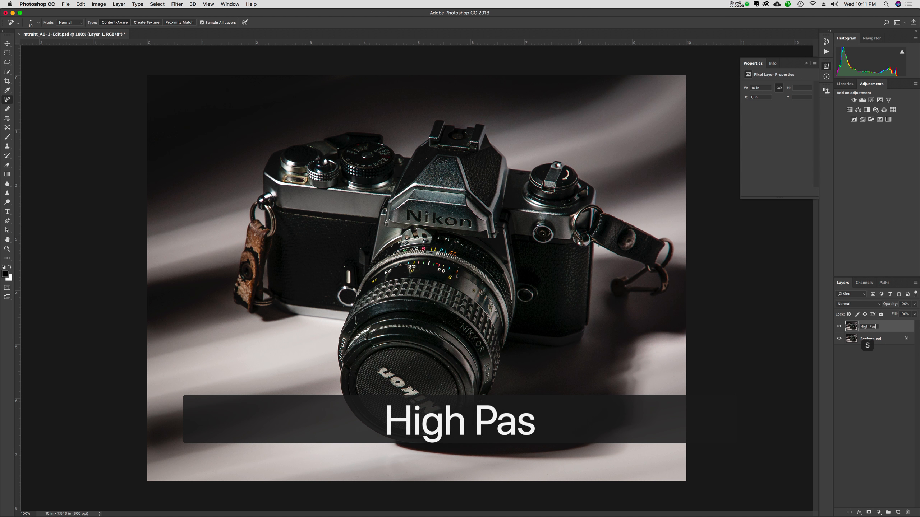
type("s Filter")
key("Return")
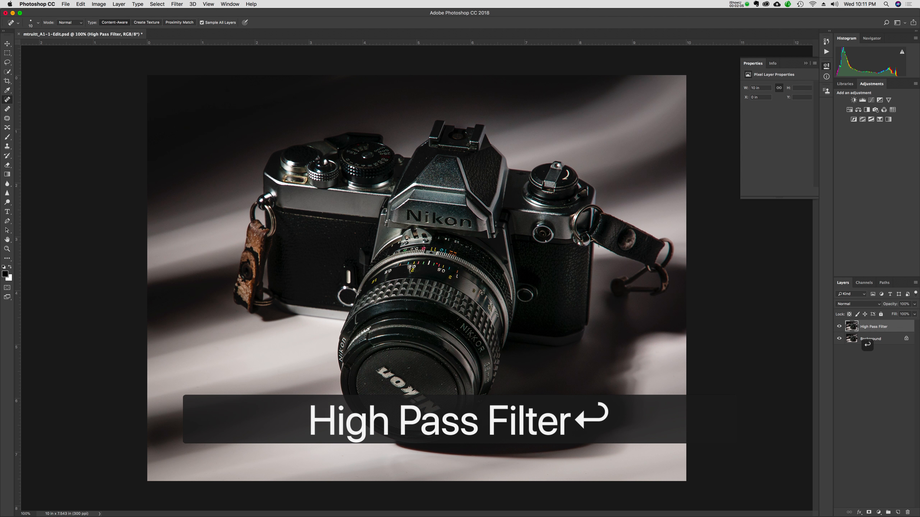
- Start the High Pass filter on the duplicated layer and move its dialog clear of the image
left_click(175, 5)
mouse_move(208, 125)
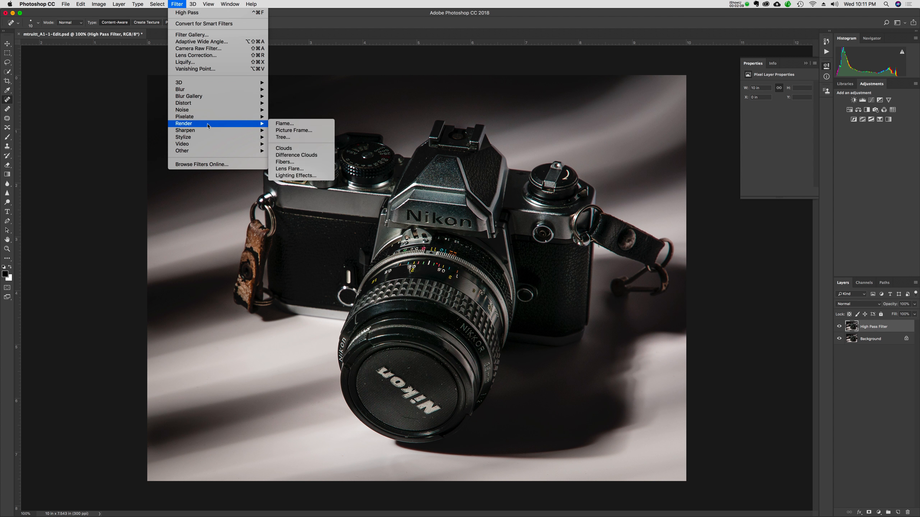
mouse_move(211, 152)
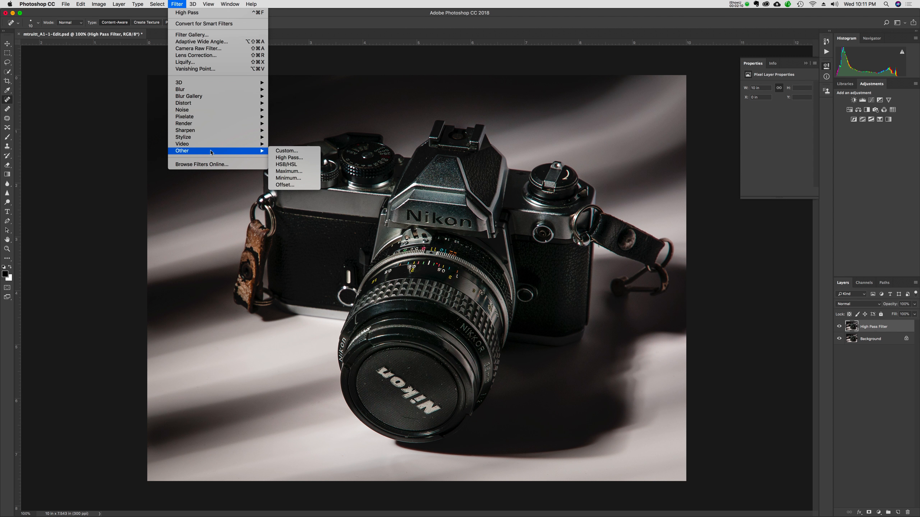
left_click(282, 157)
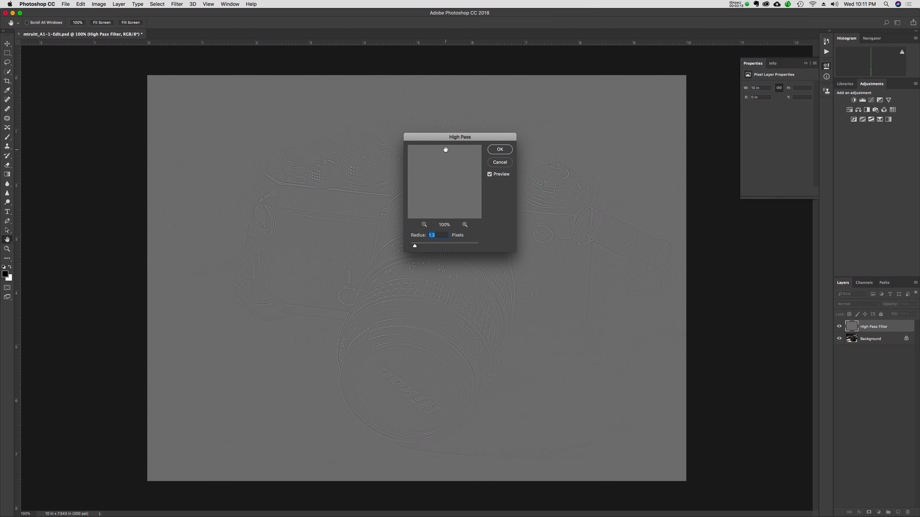
key("super+equal")
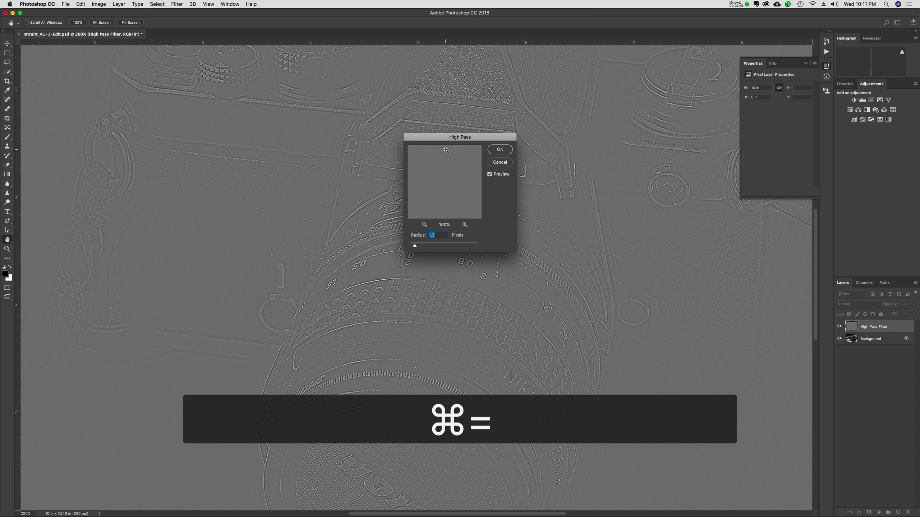
key("super+minus")
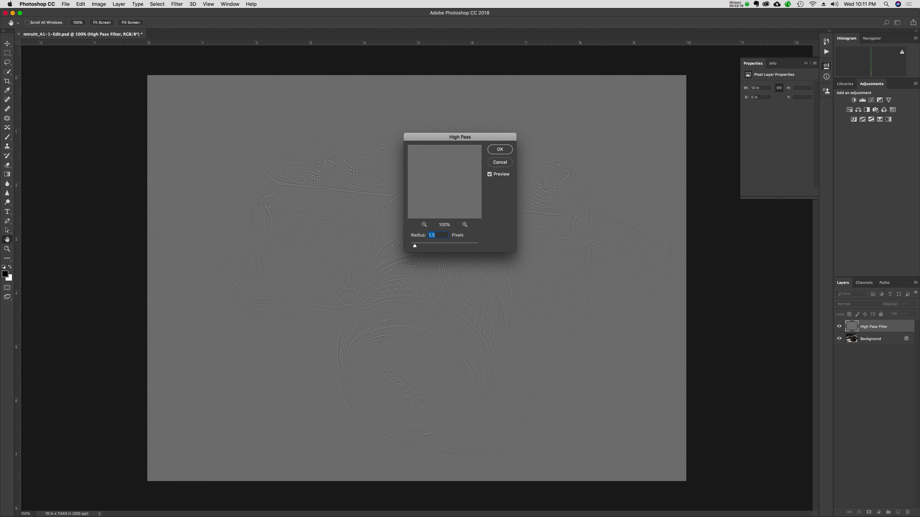
left_click(514, 138)
left_click_drag(514, 139, 791, 217)
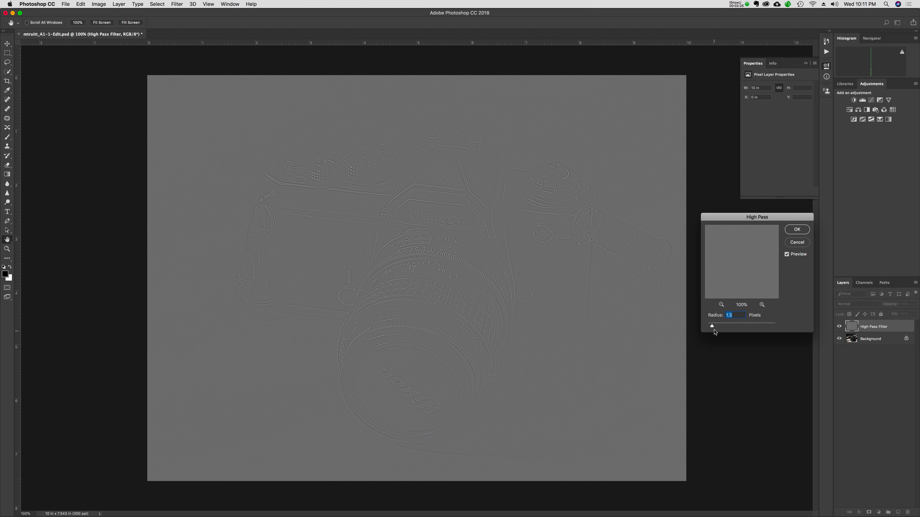
- Adjust the High Pass radius to 1.7 pixels while checking the lens detail, and apply the filter
left_click_drag(711, 326, 716, 328)
left_click(341, 329)
key("super+equal")
key("super+equal")
left_click_drag(308, 359, 366, 208)
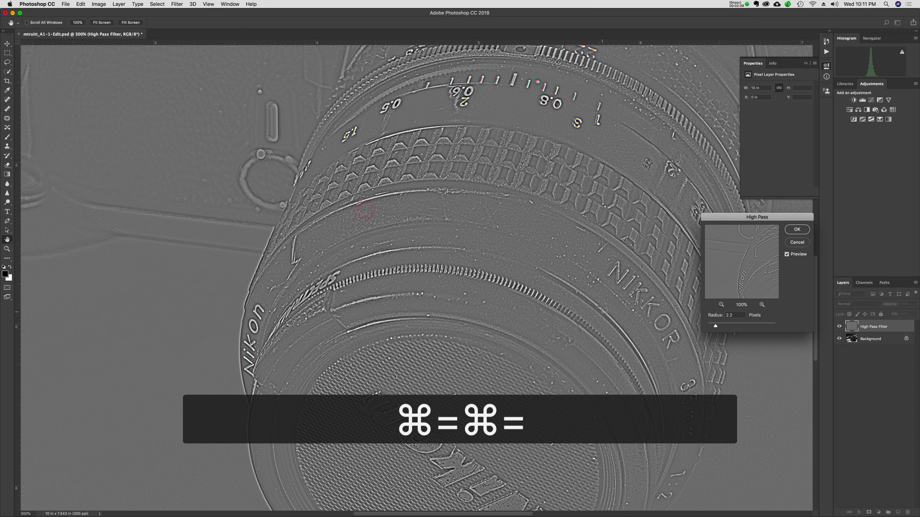
left_click_drag(715, 327, 714, 327)
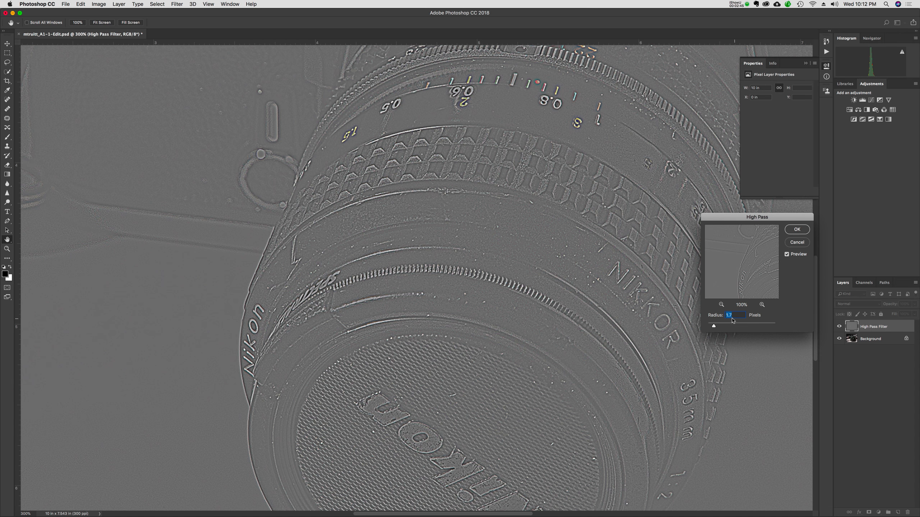
left_click(797, 229)
key("j")
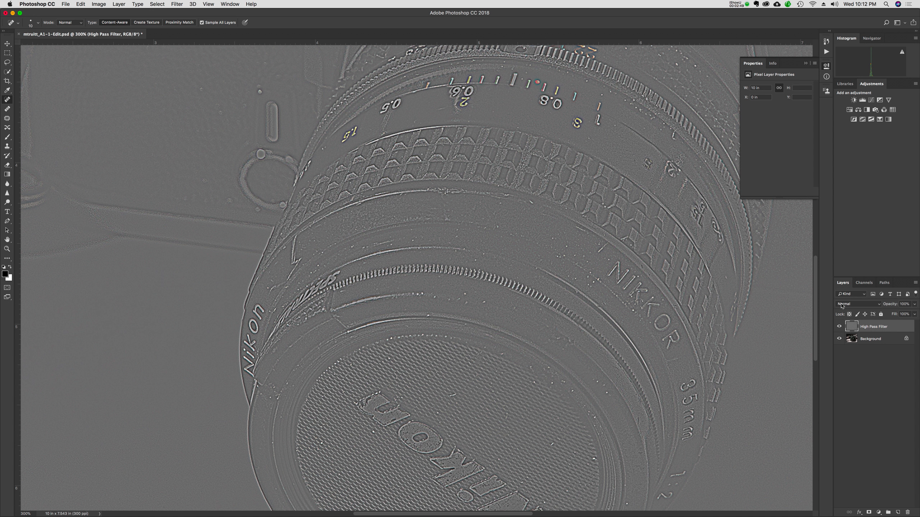
- Set the High Pass Filter layer's blend mode to Overlay and compare the lens detail with the layer hidden and shown
left_click(853, 305)
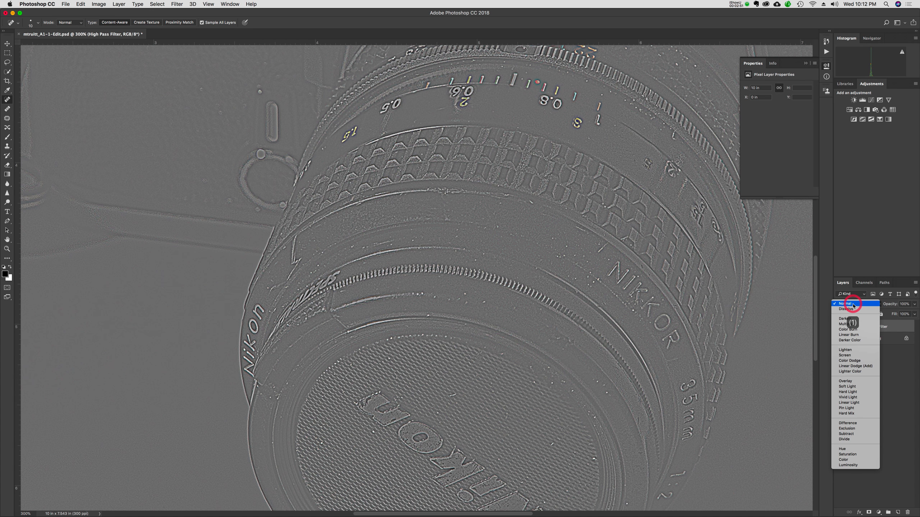
left_click(865, 381)
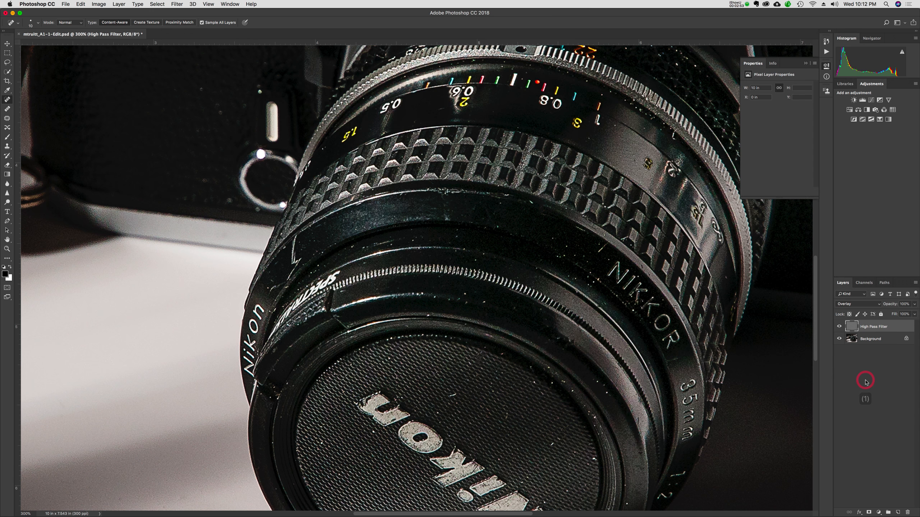
left_click(839, 327)
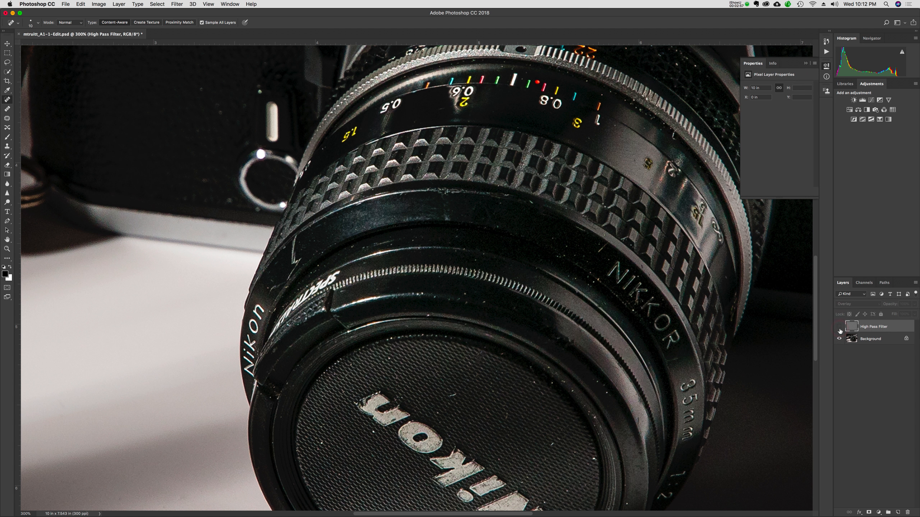
left_click(840, 327)
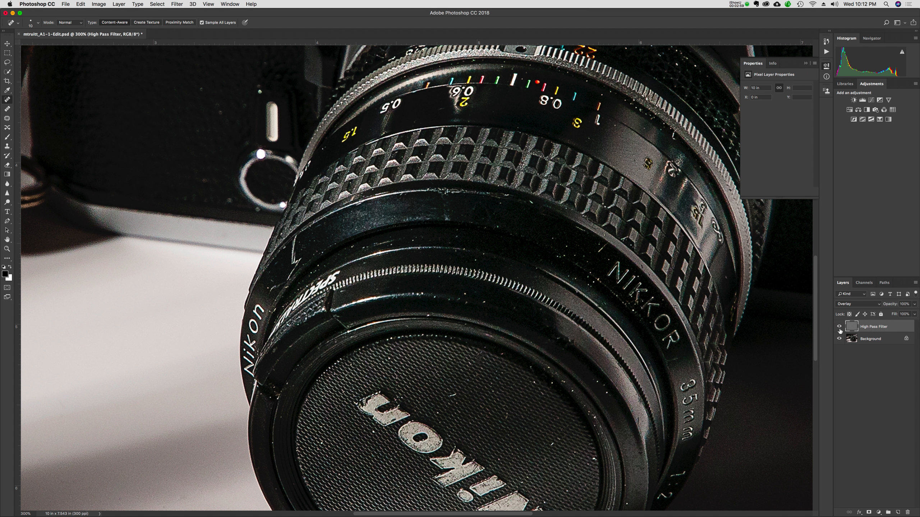
- Compare the whole image with and without the High Pass Filter layer to judge the sharpening
key("super+minus")
key("super+minus")
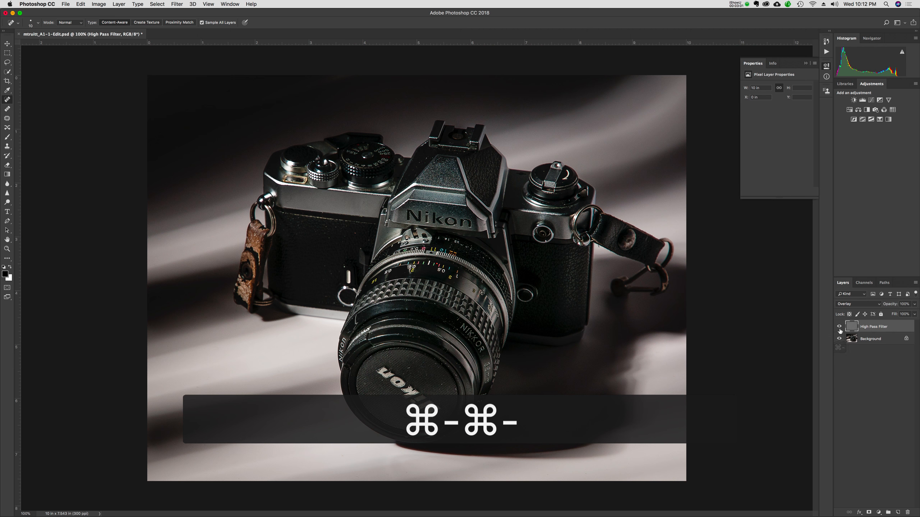
left_click(839, 327)
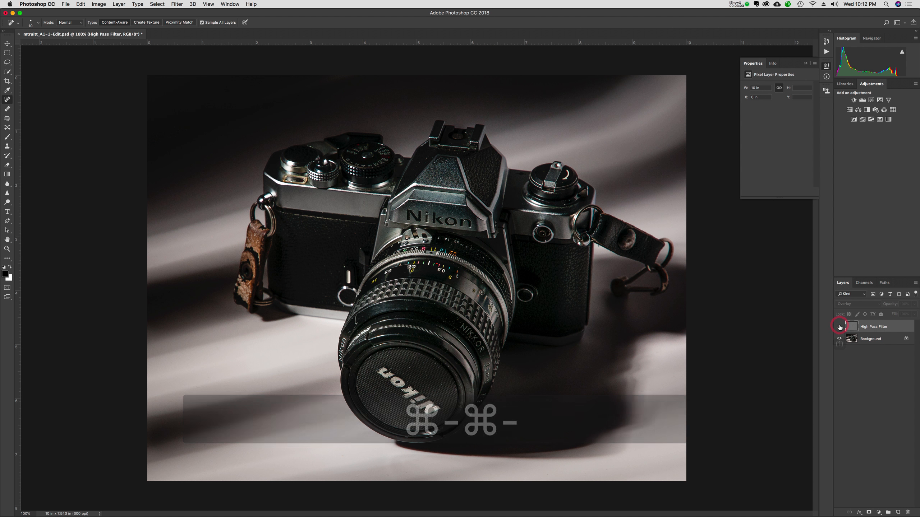
left_click(840, 327)
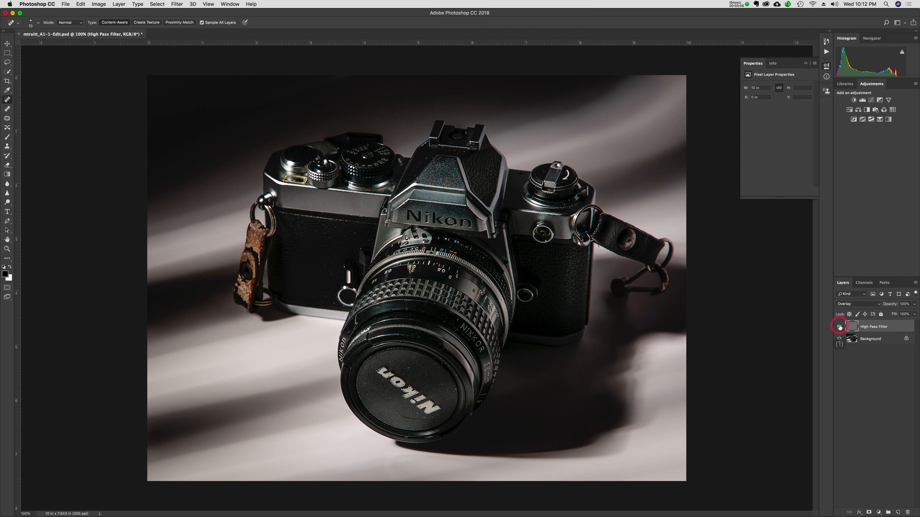
left_click(840, 327)
left_click(839, 327)
left_click(840, 327)
left_click(840, 327)
- Prepare to save the image as a new TIFF in the A1 folder, replacing "Edit" in the file name with "print_8x10"
left_click(66, 4)
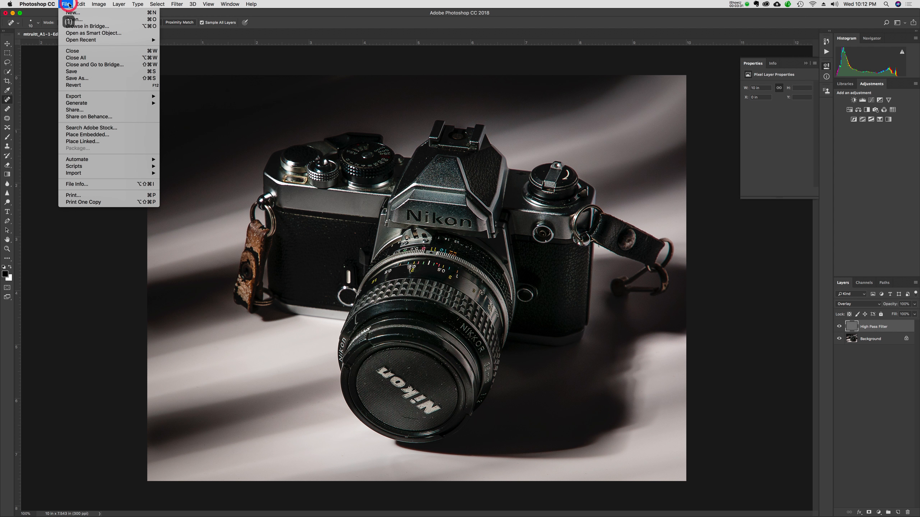
left_click(87, 78)
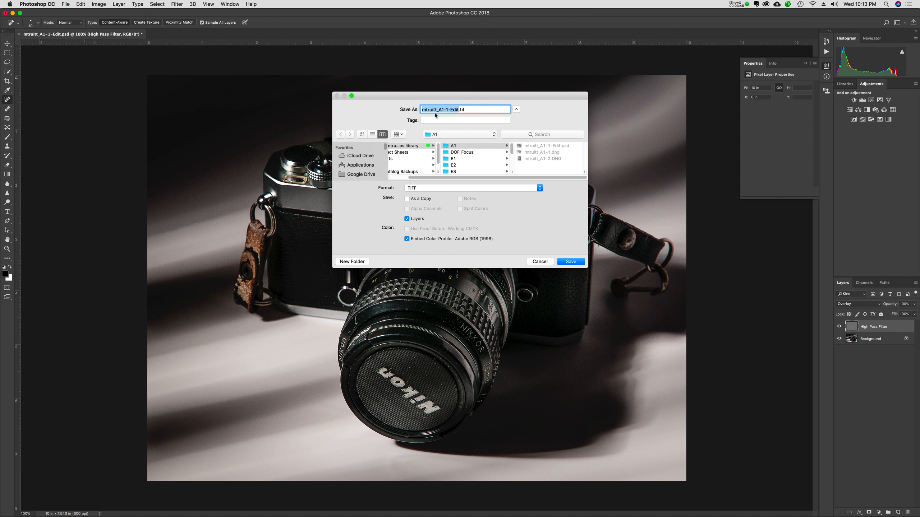
left_click(458, 110)
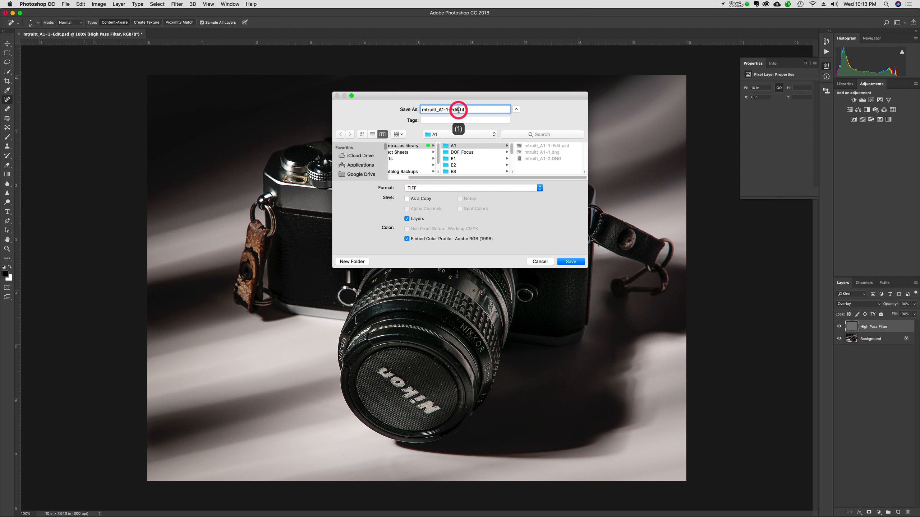
key("BackSpace")
key("BackSpace")
key("super+minus")
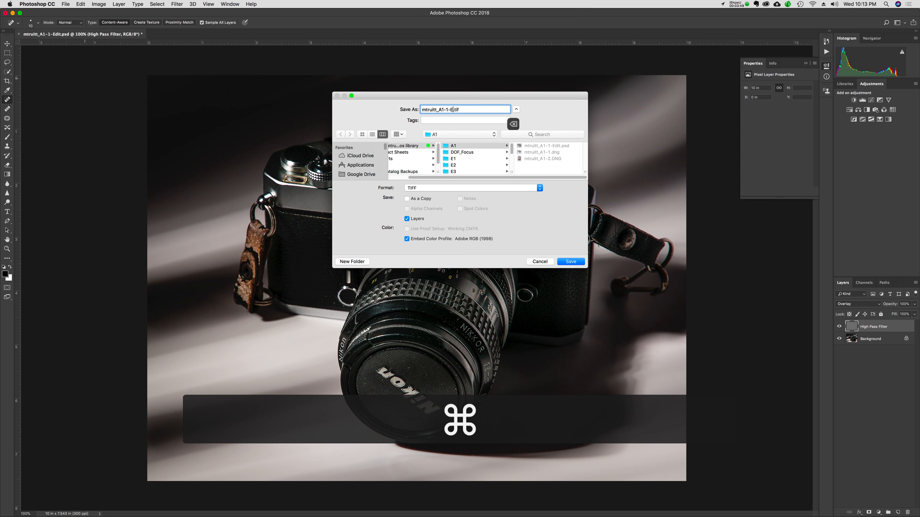
key("BackSpace")
key("BackSpace")
type("print")
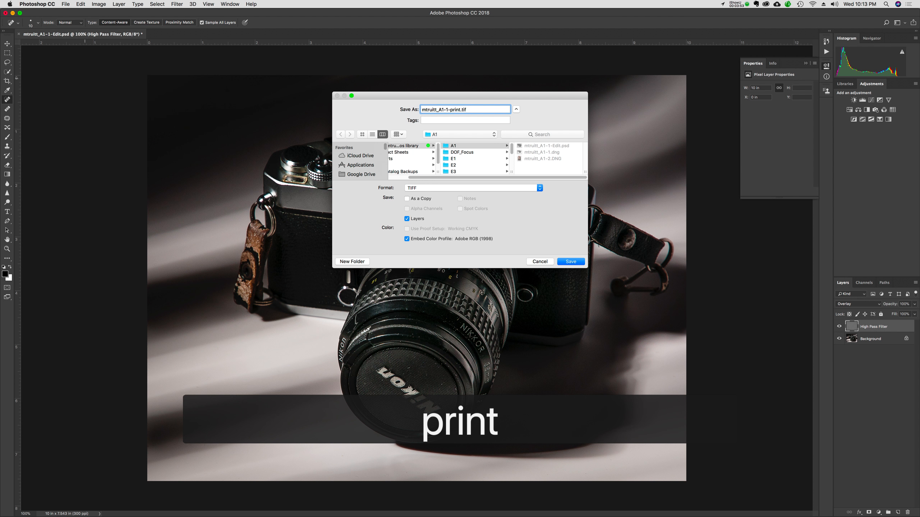
type("_8x")
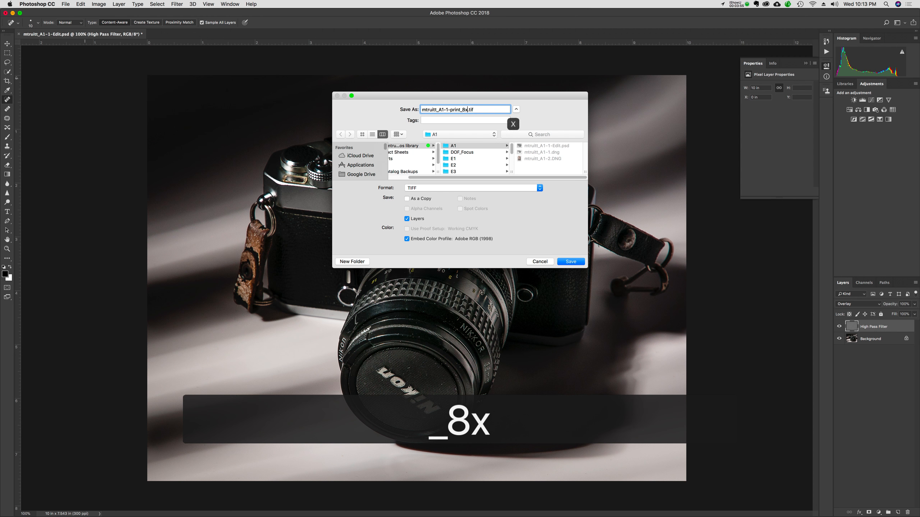
type("10")
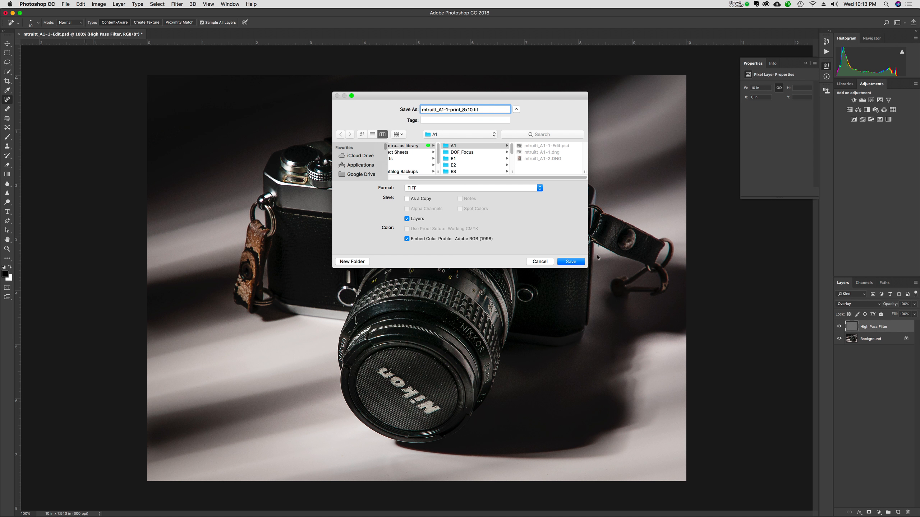
- Save the TIFF with its layers, using no image compression and RLE layer compression
left_click(576, 265)
left_click(550, 212)
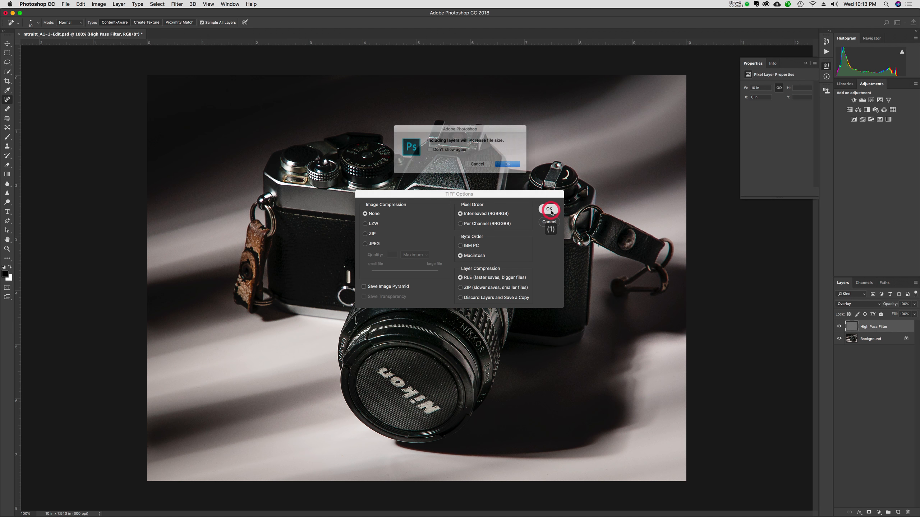
left_click(517, 167)
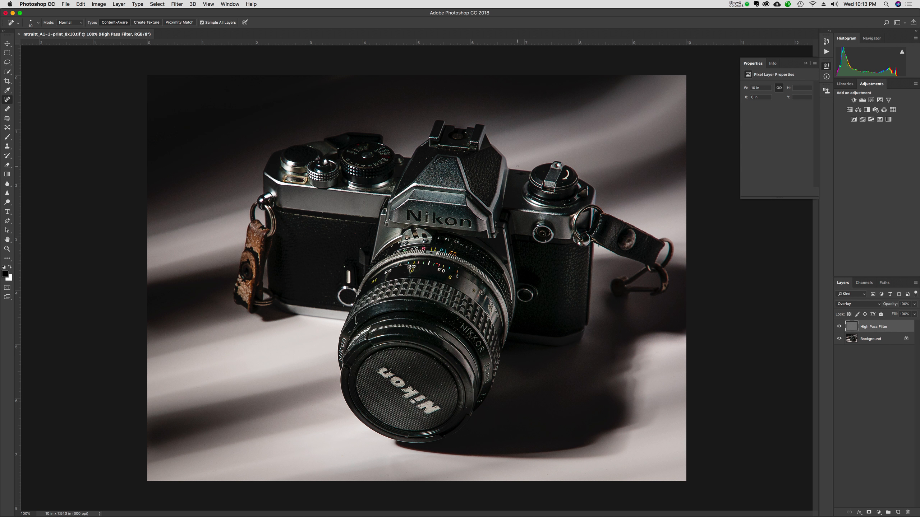
- Close the saved TIFF and switch back to Lightroom Classic
key("super+w")
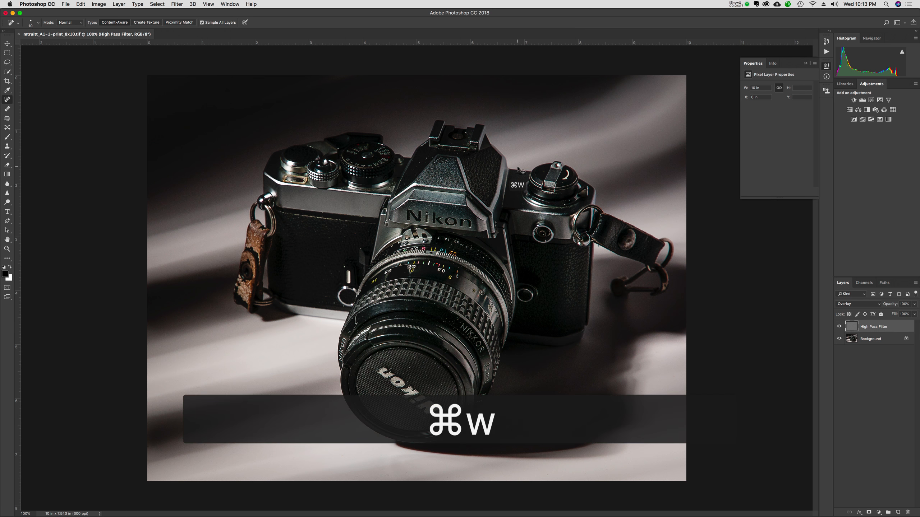
key("super+Tab")
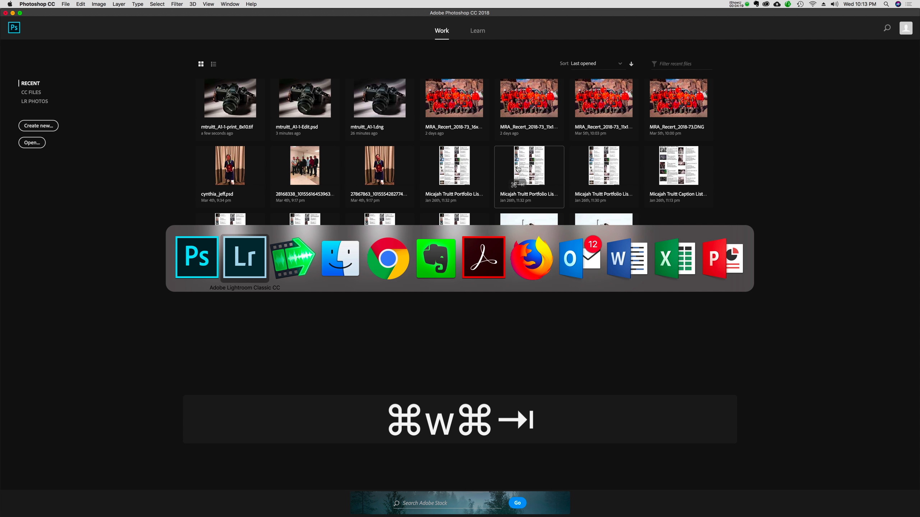